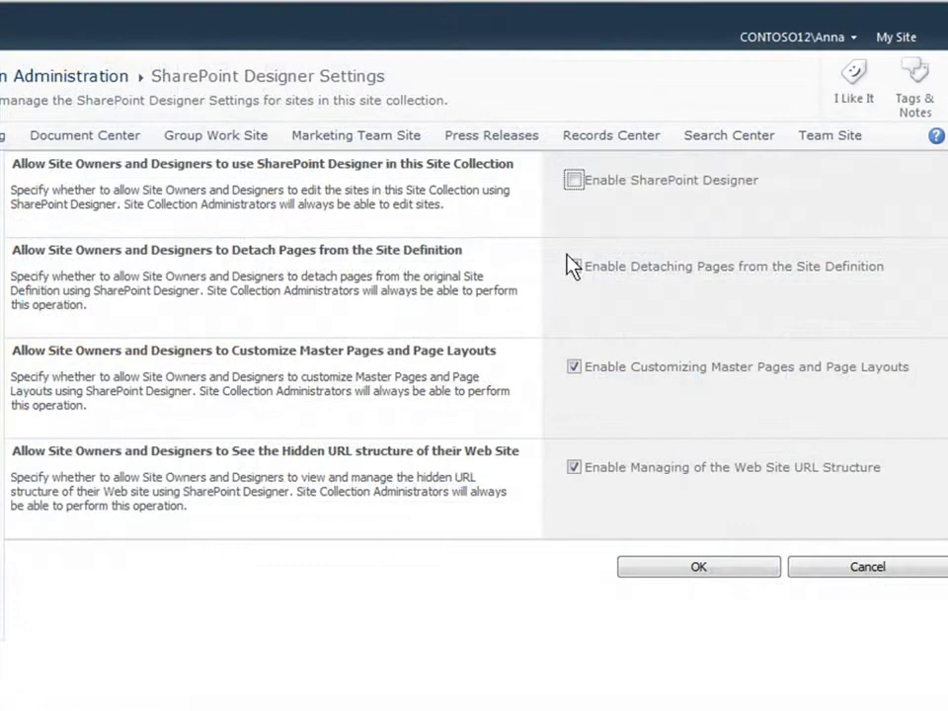
Disable detaching pages from the site definition, customizing master pages and page layouts, and managing the web site URL structure.
left_click(576, 268)
left_click(575, 367)
left_click(574, 468)
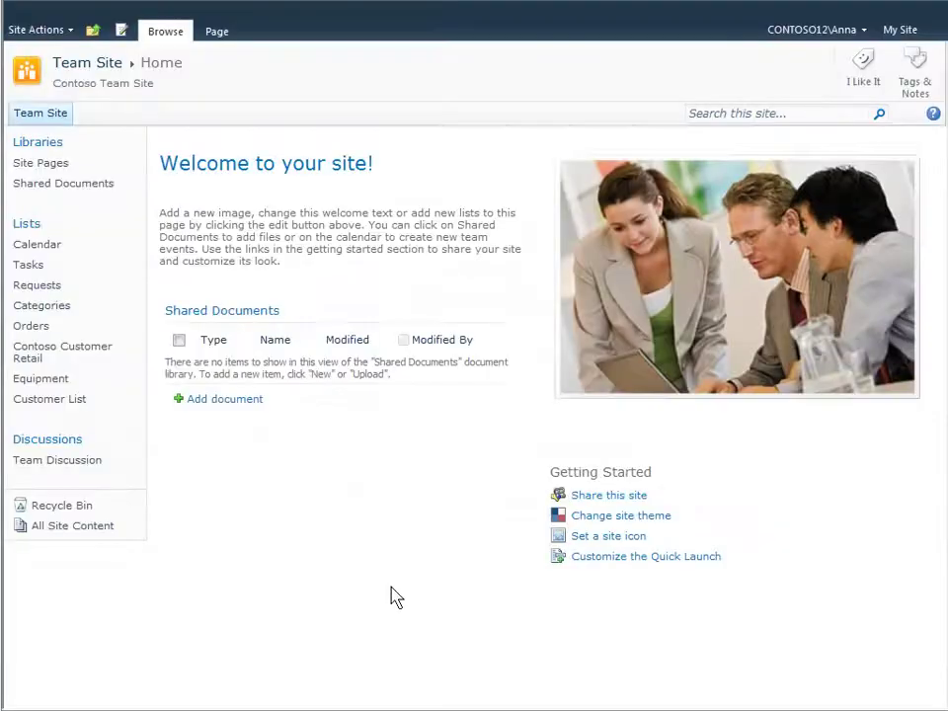
Open the team site in SharePoint Designer and open Home.aspx from the site pages for editing in advanced mode.
left_click(30, 32)
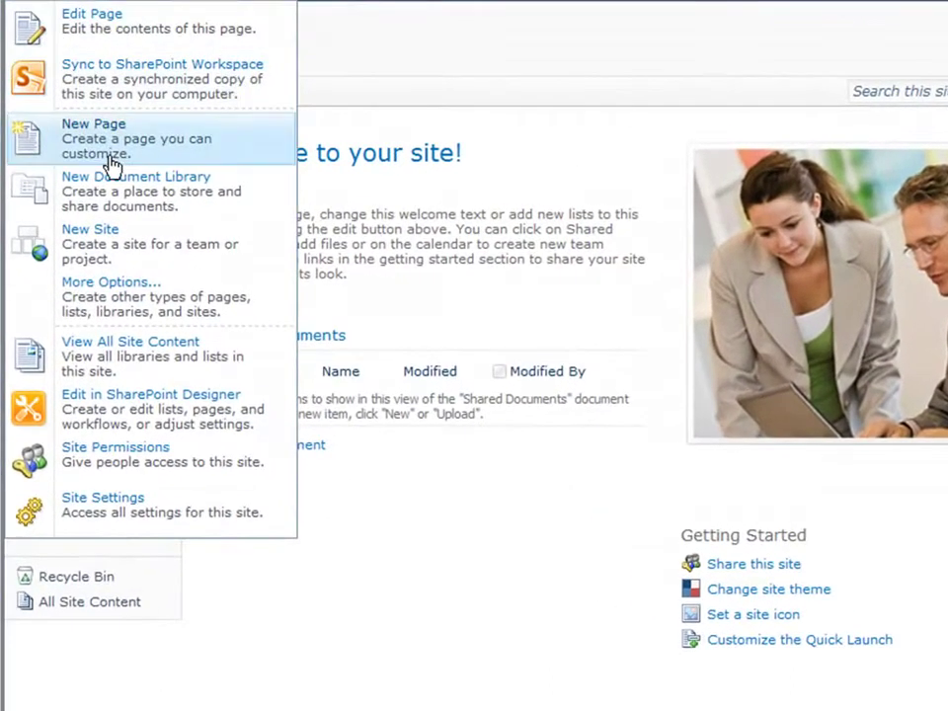
left_click(263, 423)
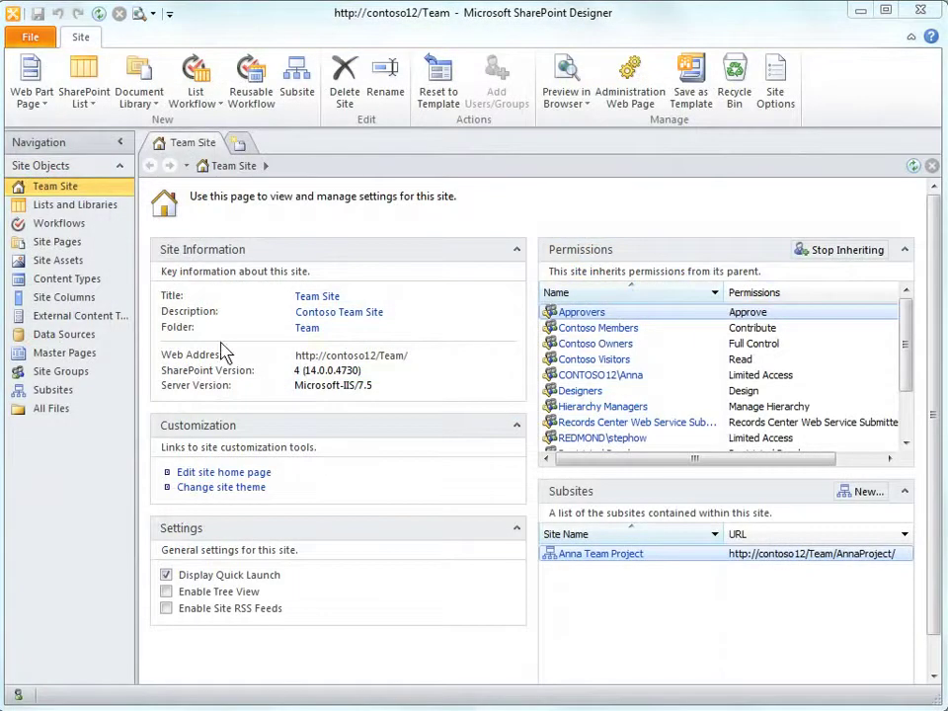
left_click(89, 243)
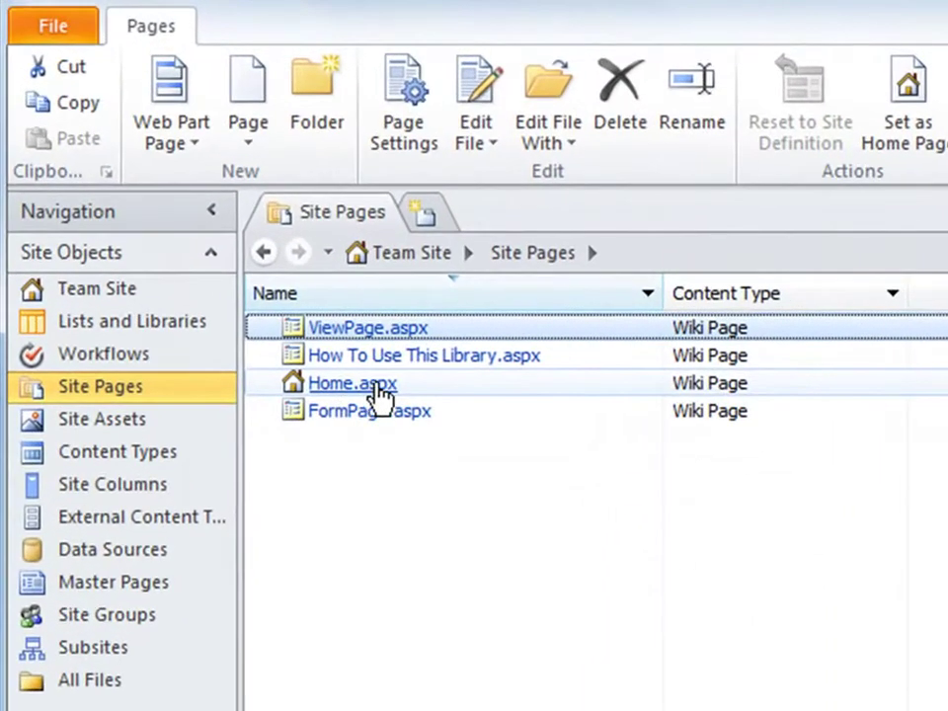
double_click(333, 348)
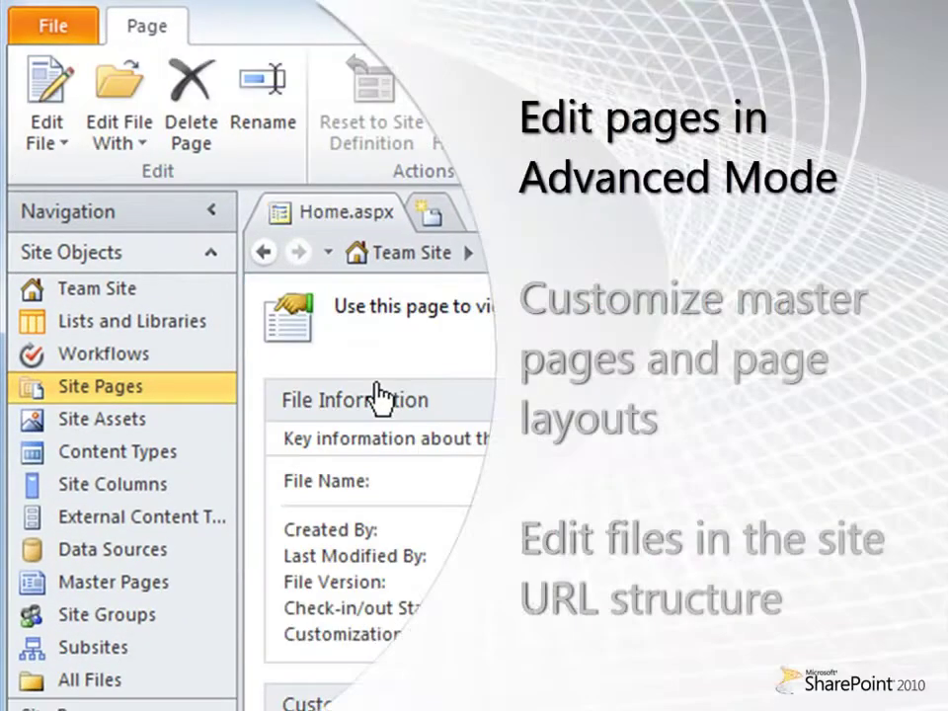
left_click(71, 153)
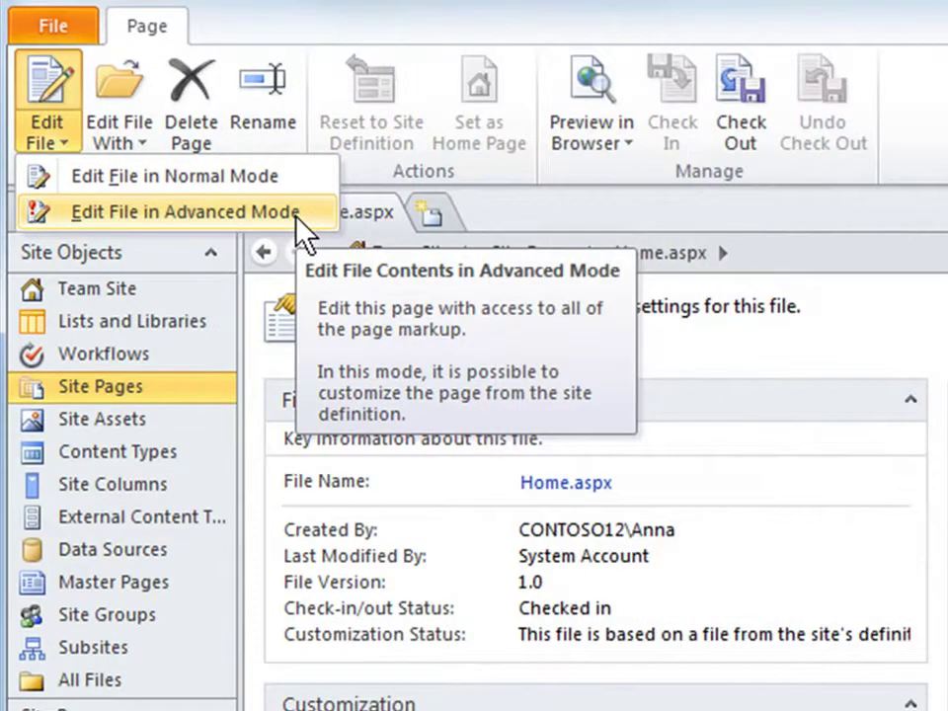
left_click(297, 213)
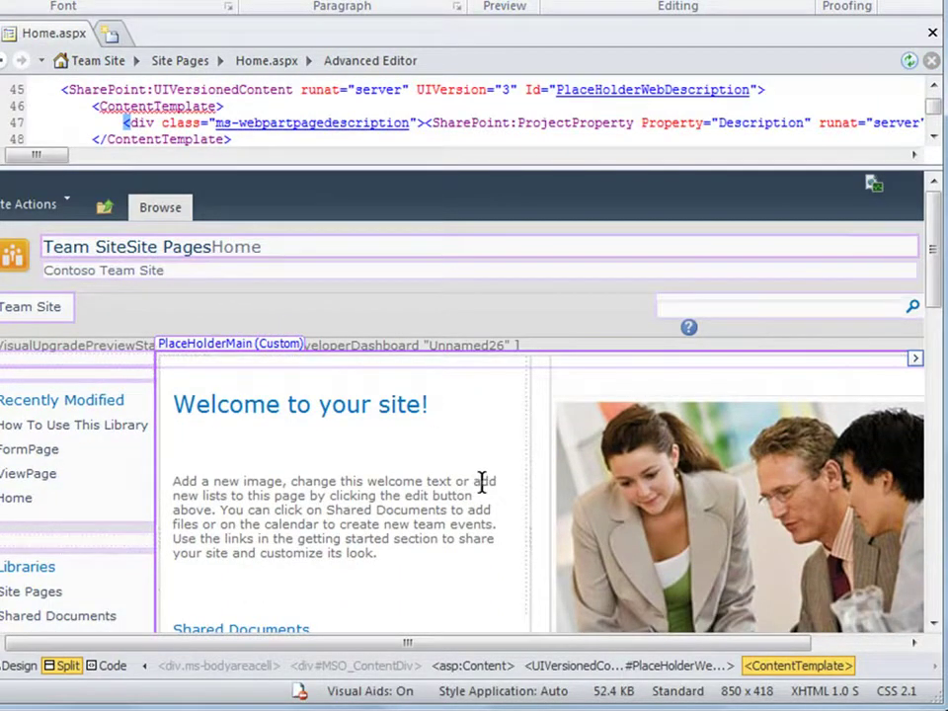
Change the source of the home page photo to /Team/SiteAssets/home.jpg in the markup and refresh the design preview.
left_click(635, 498)
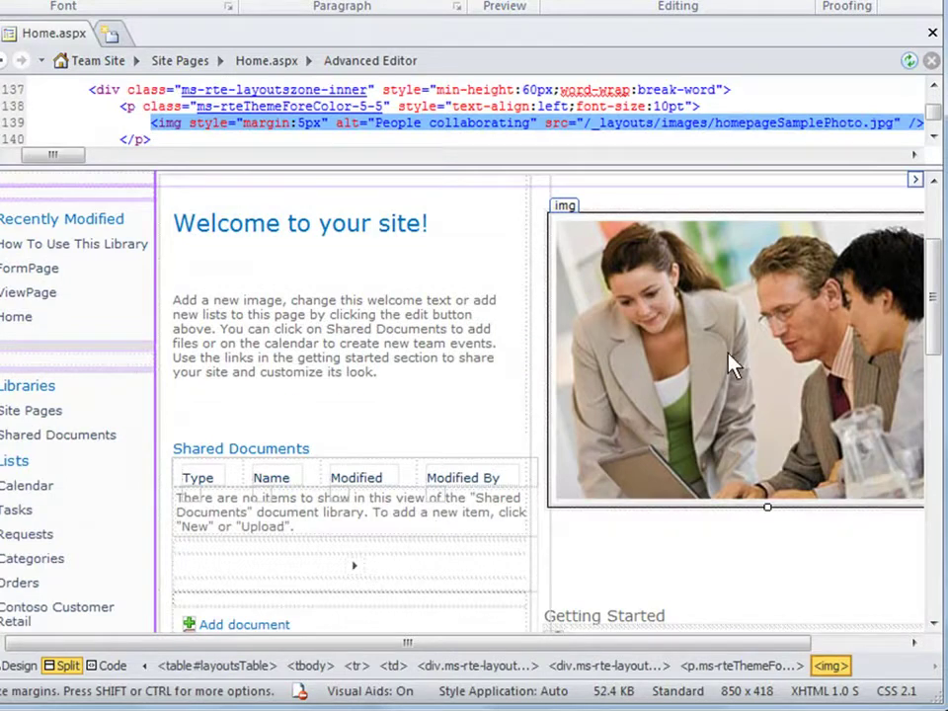
left_click(589, 123)
key("Left")
key("shift+Right")
key("shift+Right")
key("shift+Right")
key("shift+Right")
key("shift+Right")
key("shift+Right")
key("shift+Right")
key("shift+Right")
key("ctrl+shift+Right")
key("ctrl+shift+Right")
key("ctrl+shift+Right")
key("ctrl+shift+Right")
key("ctrl+shift+Right")
key("ctrl+shift+Right")
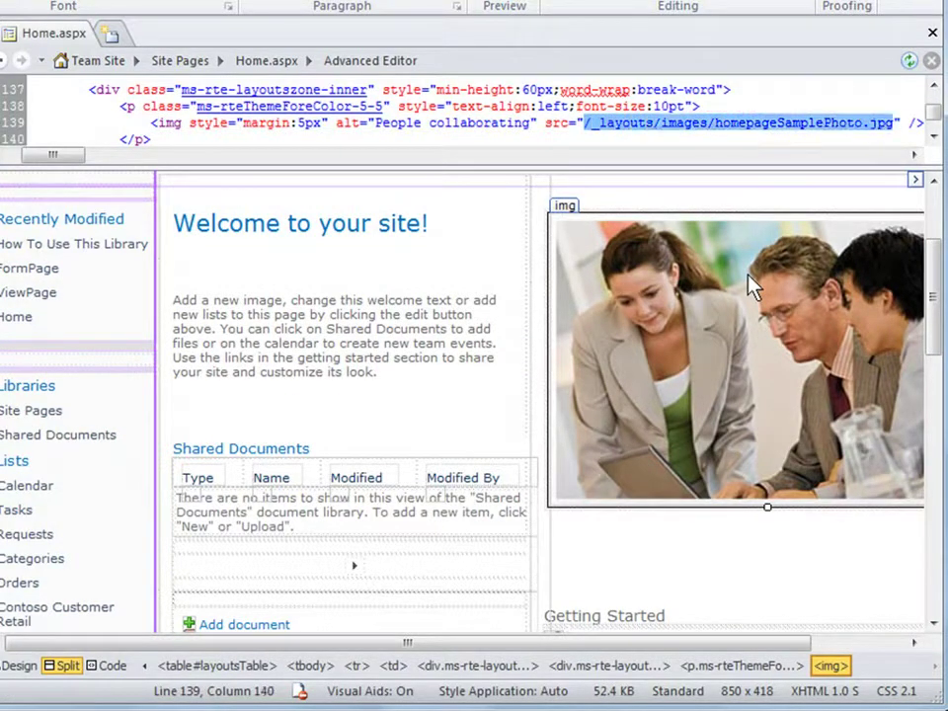
type("/Team/SiteAssets/home.jpg")
left_click(751, 286)
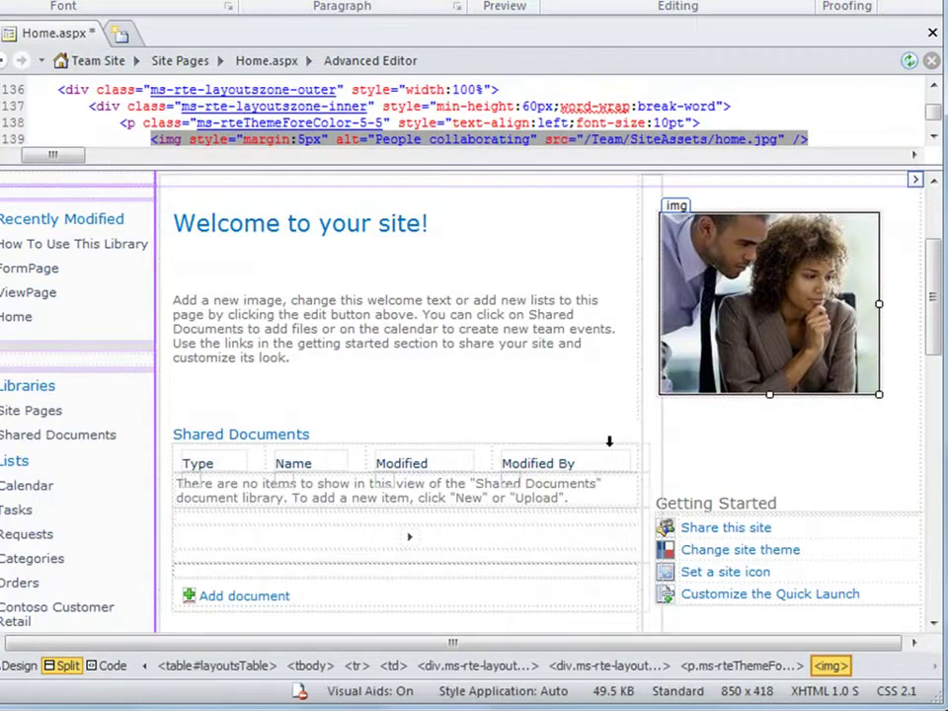
Widen the content zone holding the welcome text to about 123% and save the page, accepting its customization from the site definition.
left_click(680, 461)
left_click_drag(679, 461, 776, 460)
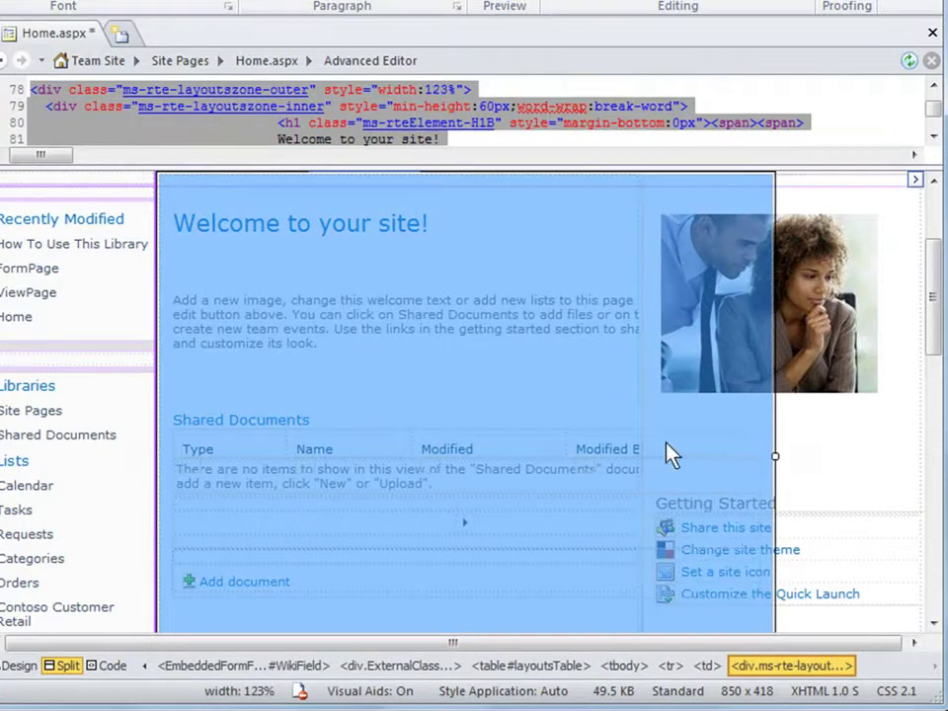
left_click(333, 328)
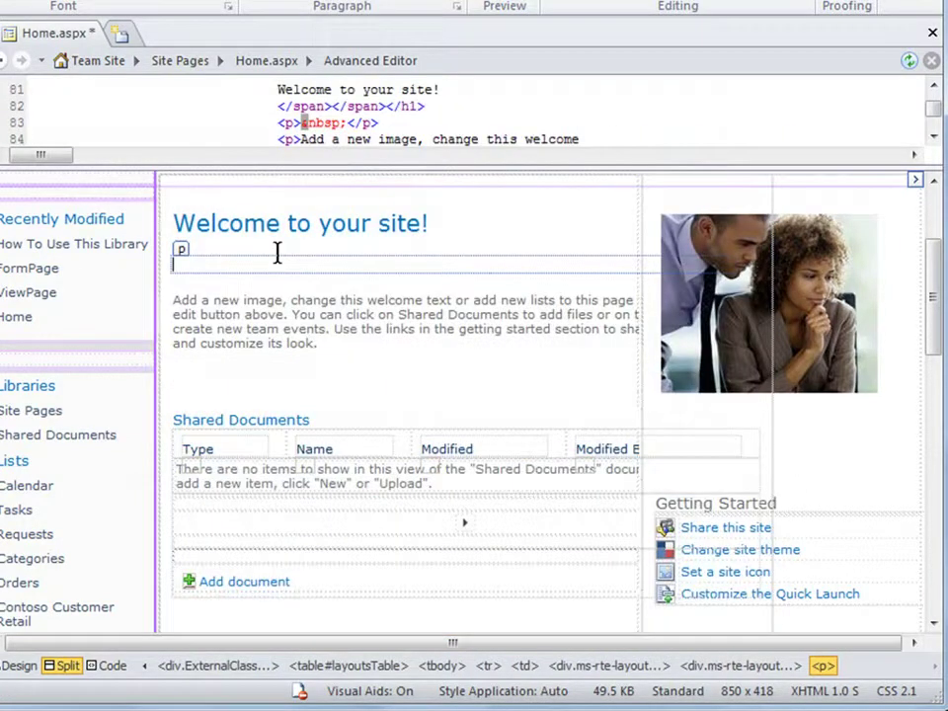
key("ctrl+s")
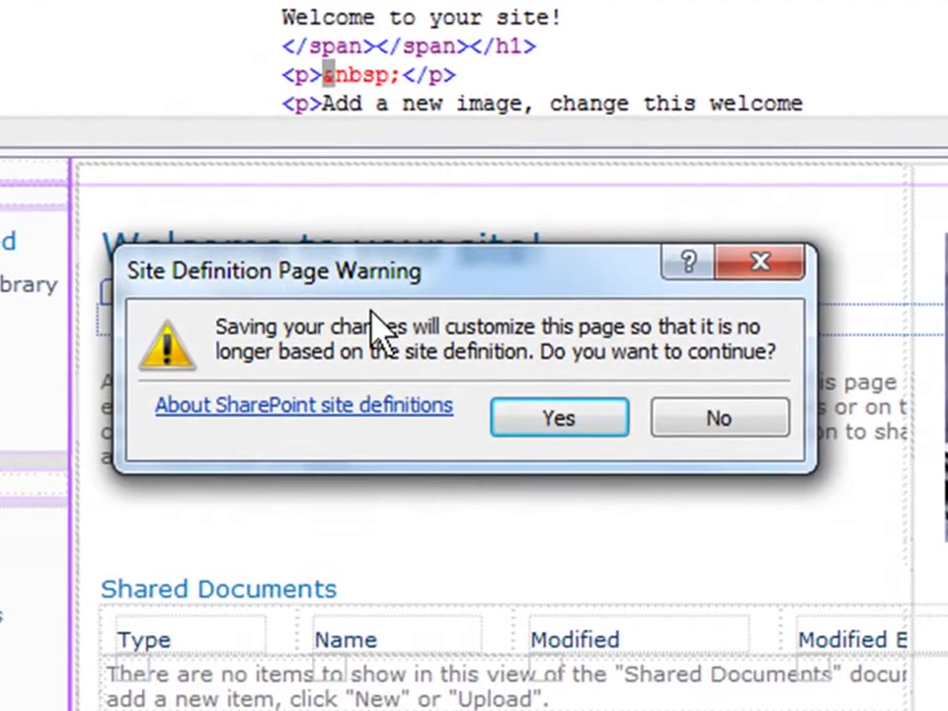
left_click(593, 416)
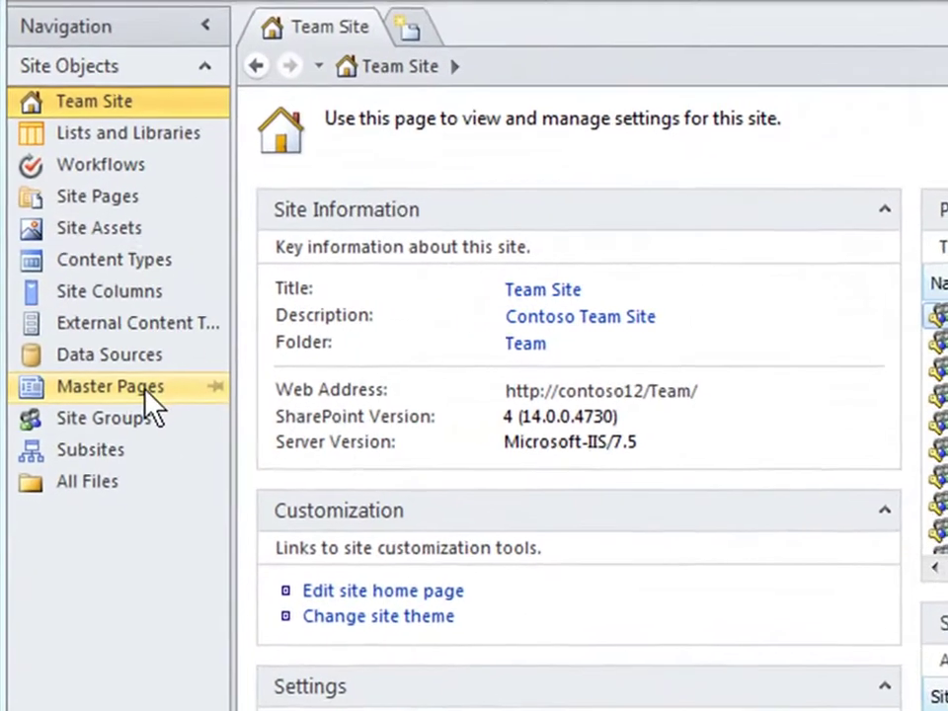
Open the v4.master master page for editing and delete the site logo beside the Team Site title.
left_click(146, 387)
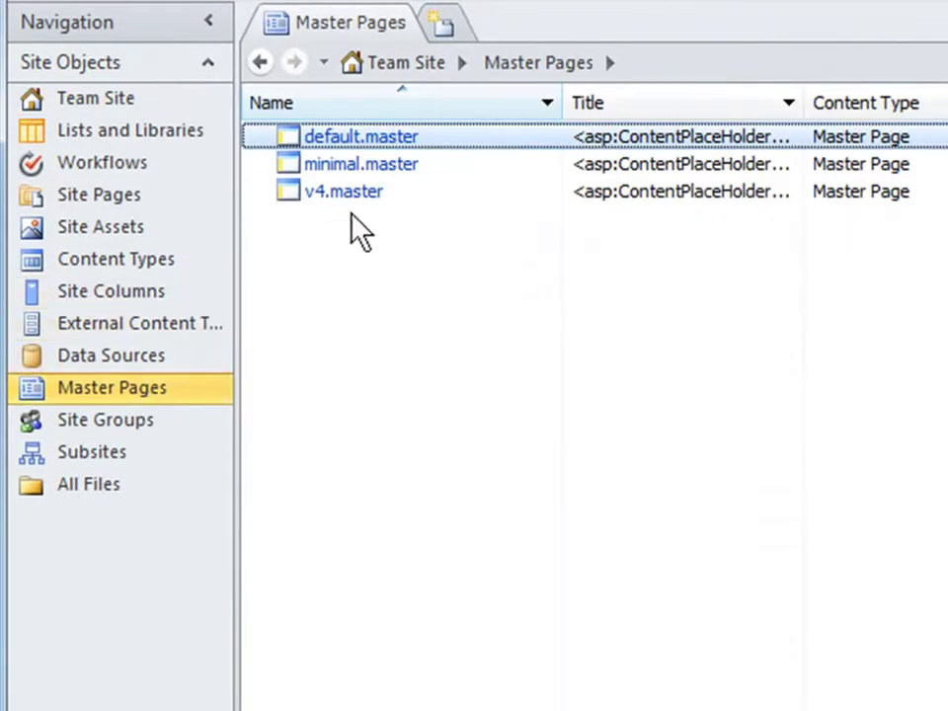
left_click(359, 196)
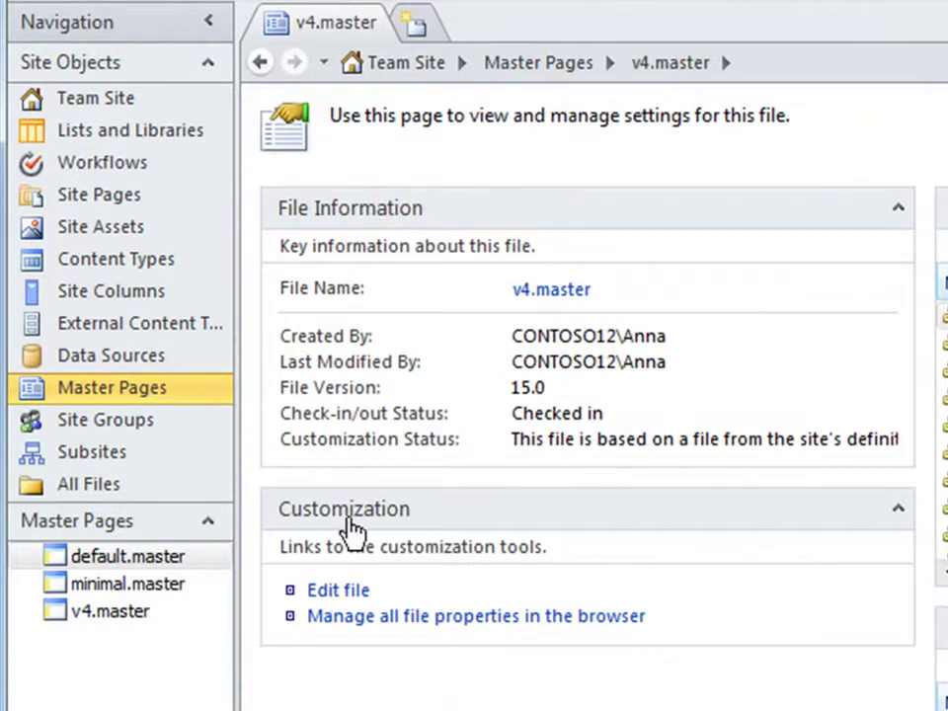
left_click(334, 590)
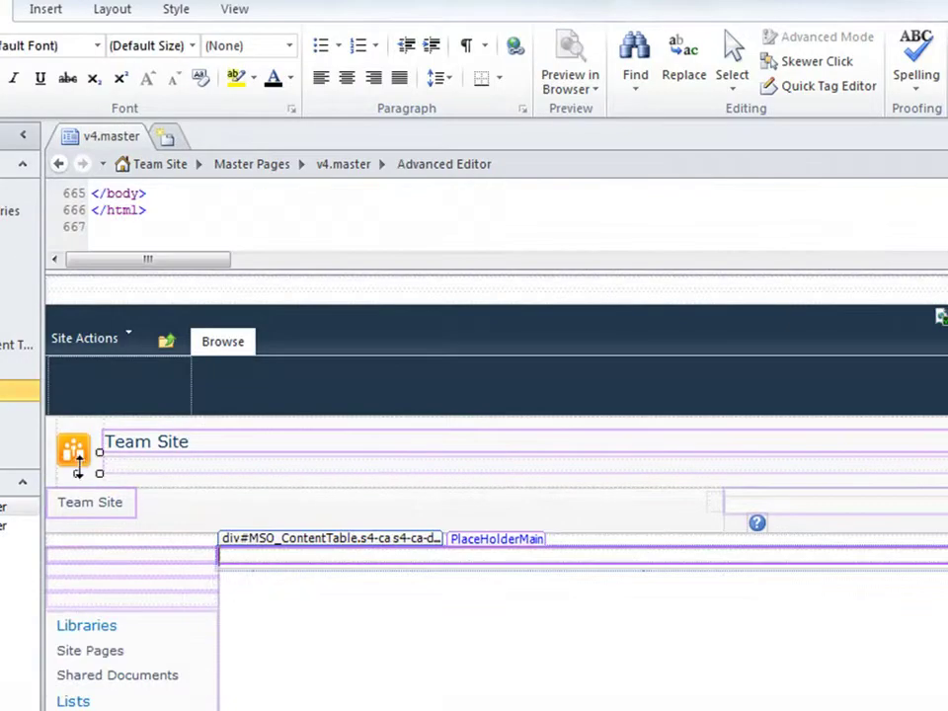
left_click(76, 451)
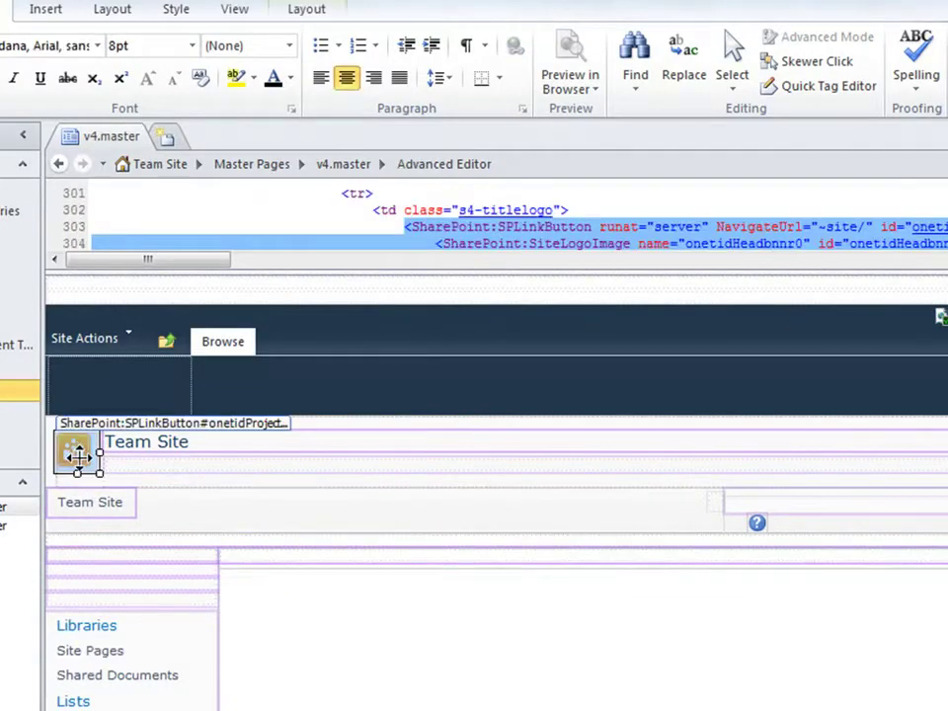
key("Delete")
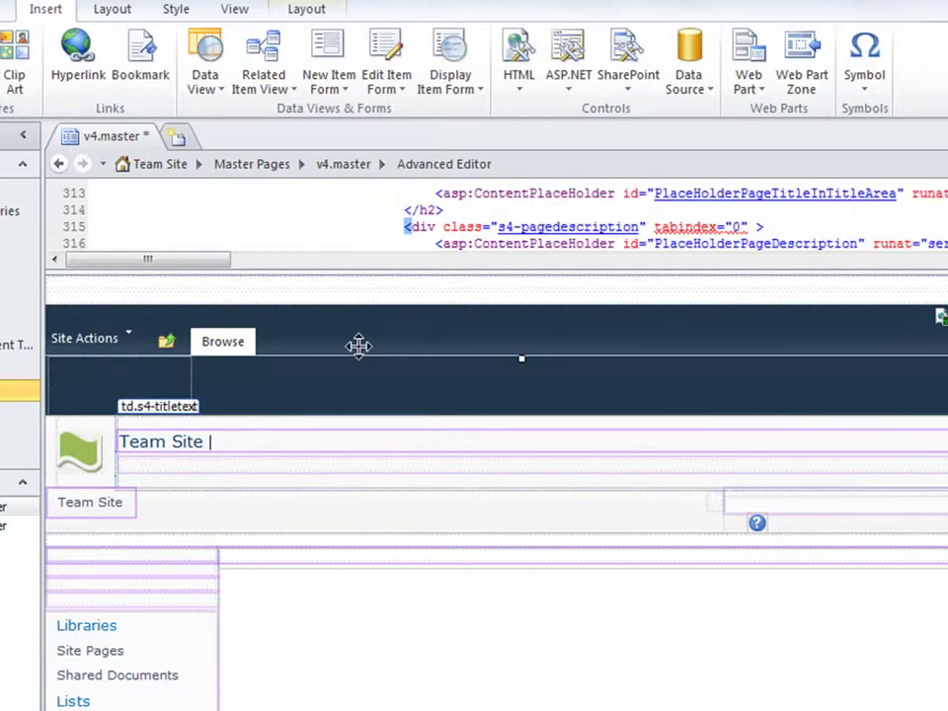
Modify the body #s4-ribbonrow style of the ribbon, setting its background color to green #008000.
left_click(358, 343)
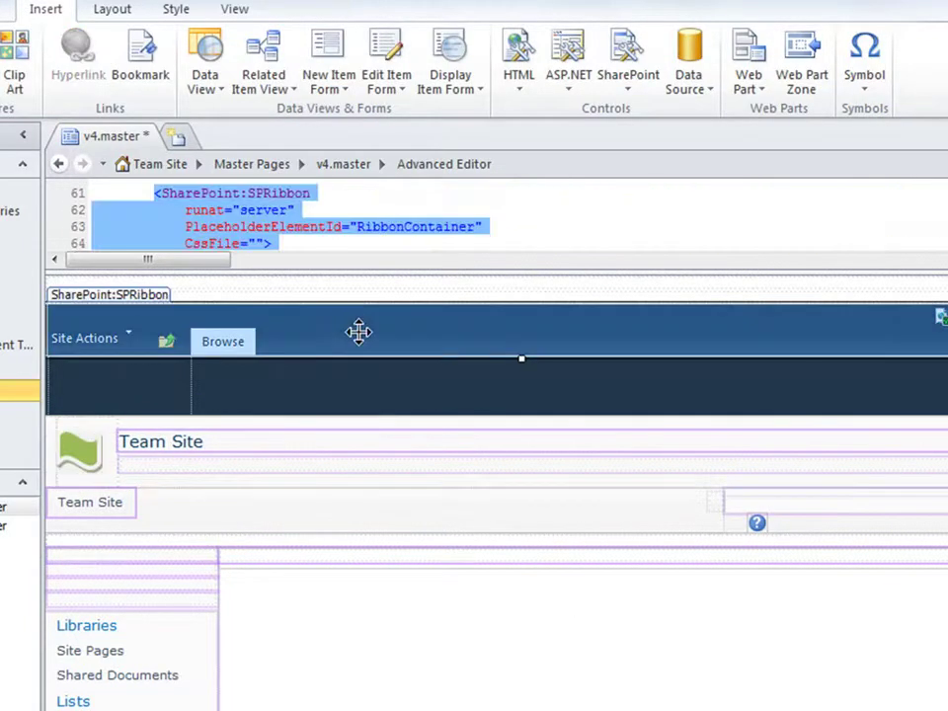
left_click(176, 9)
left_click(262, 74)
left_click(741, 461)
right_click(739, 462)
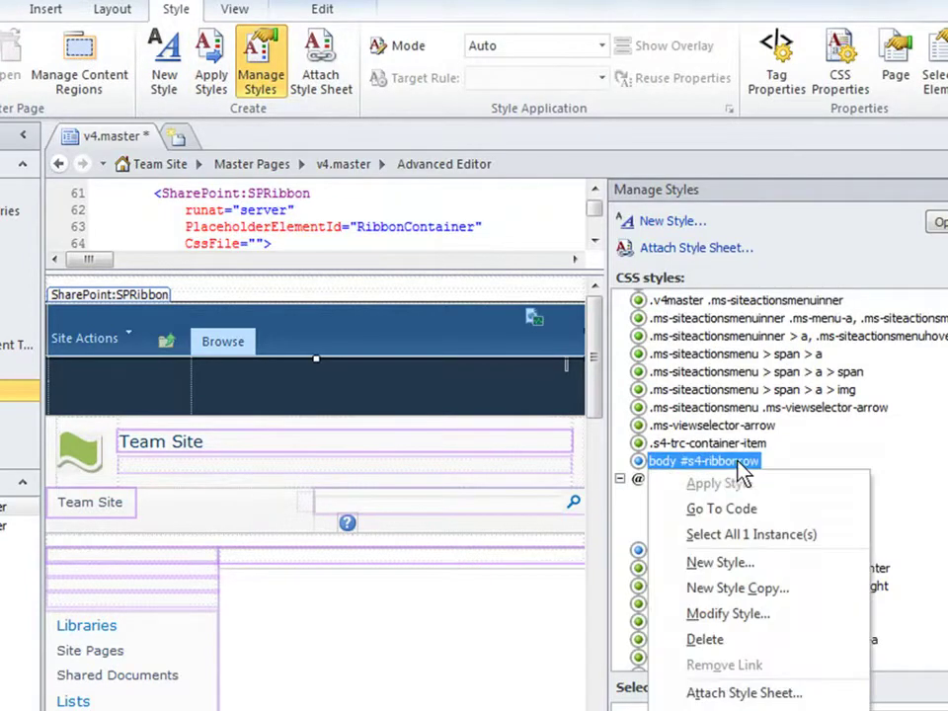
left_click(776, 620)
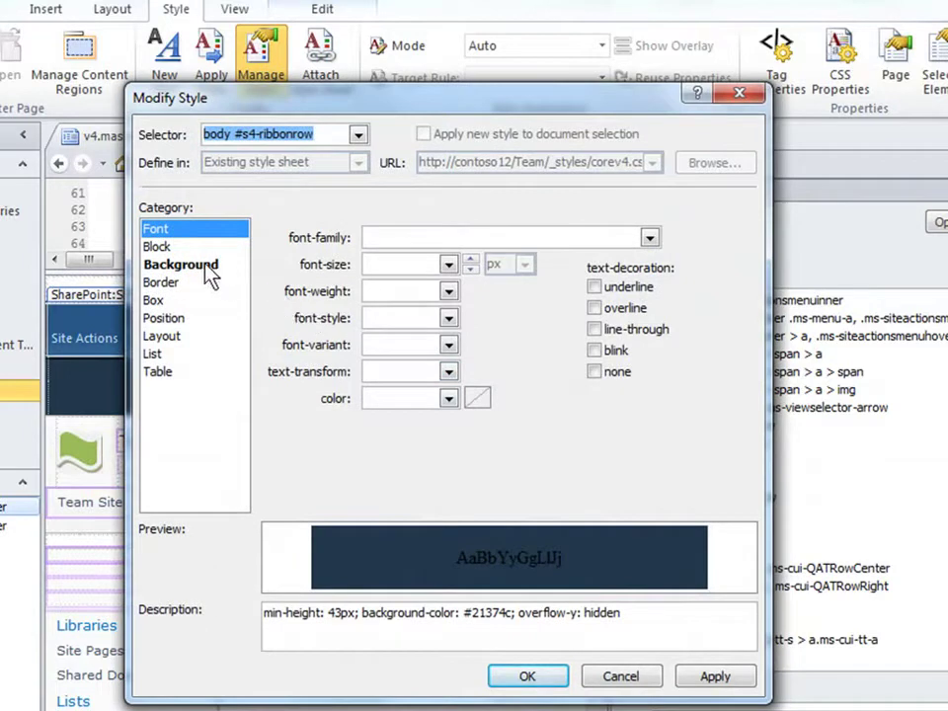
left_click(184, 264)
left_click(498, 237)
left_click(471, 267)
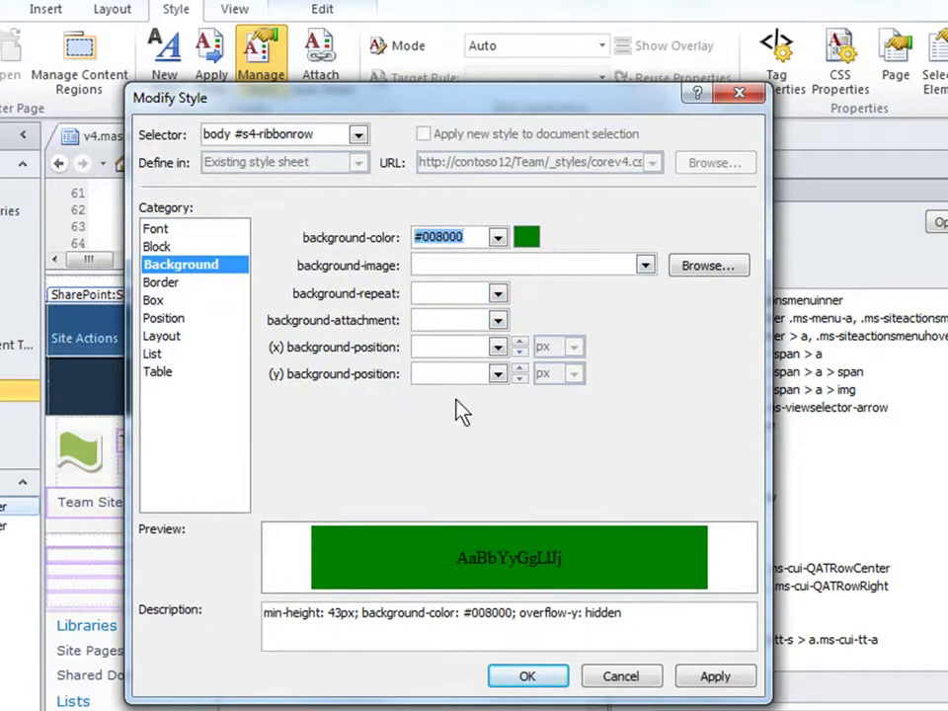
left_click(541, 679)
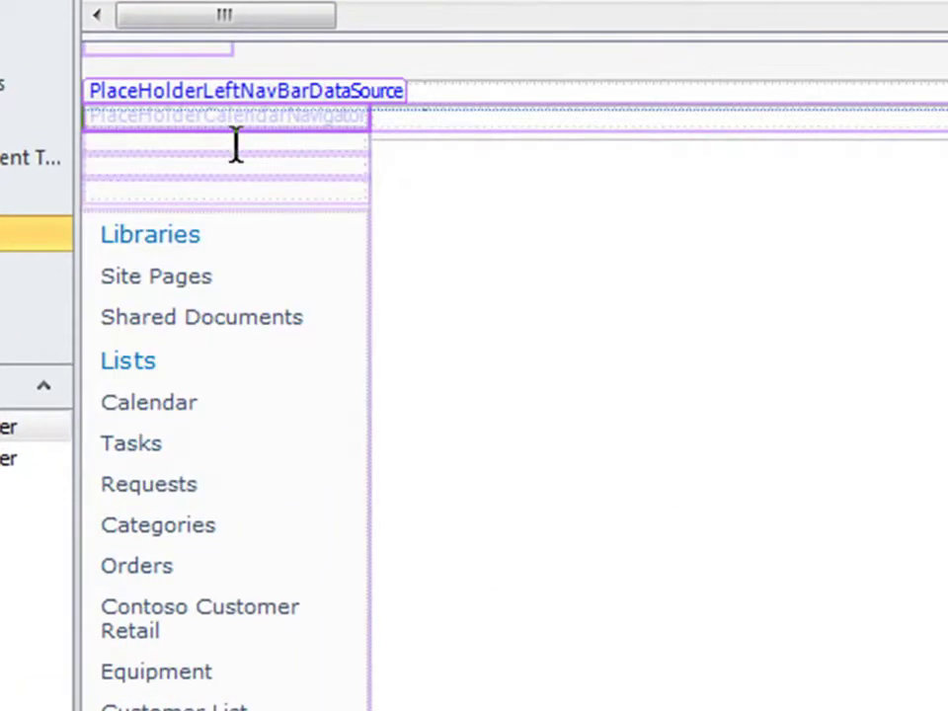
Delete the PlaceHolderCalendarNavigator content region from the master page and accept breaking attached pages.
left_click(236, 146)
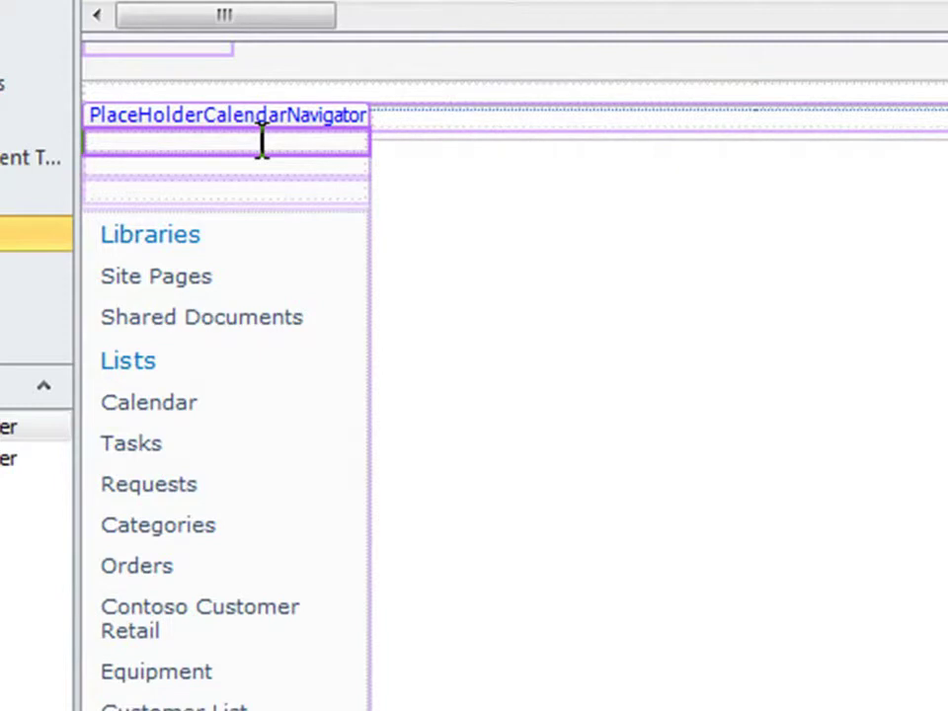
key("Delete")
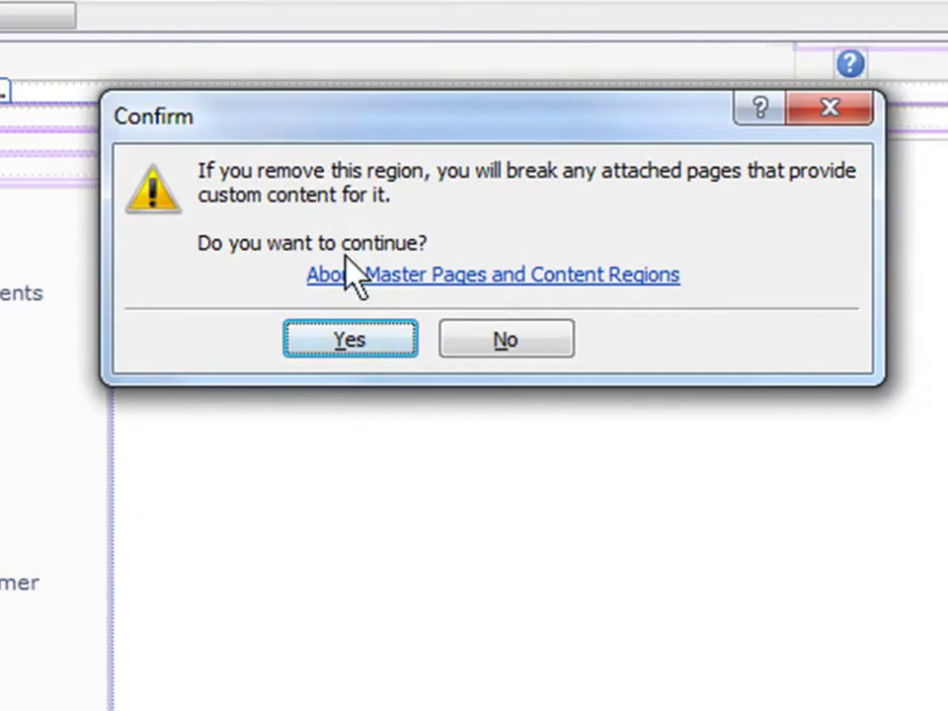
left_click(391, 345)
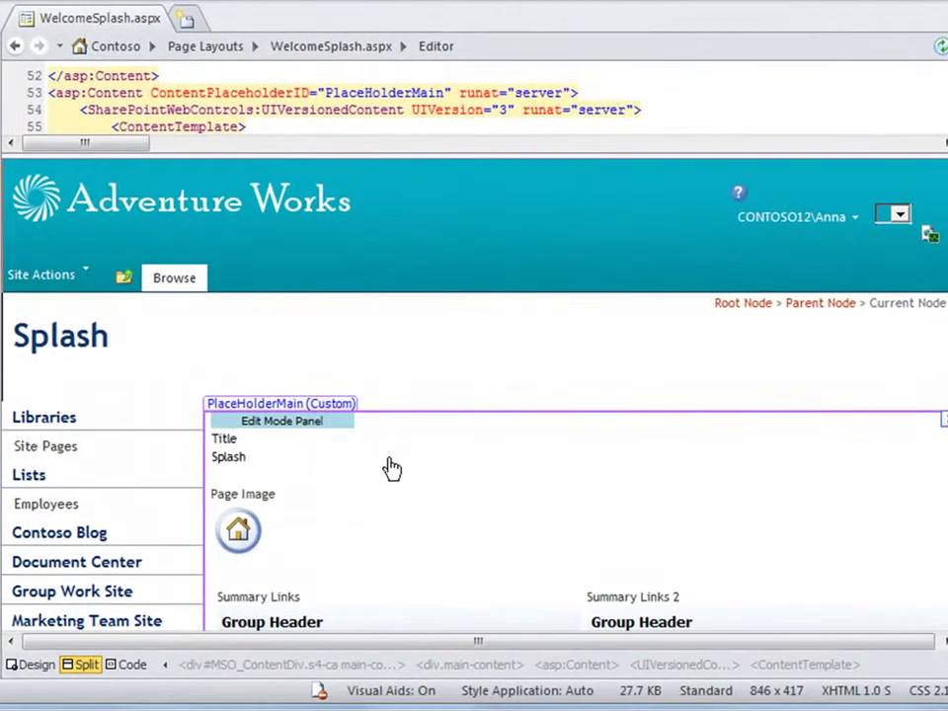
Examine the Top web part zone and the two zones beneath it in the WelcomeSplash.aspx page layout.
scroll(459, 506, "down", 1)
scroll(391, 468, "down", 3)
left_click(663, 450)
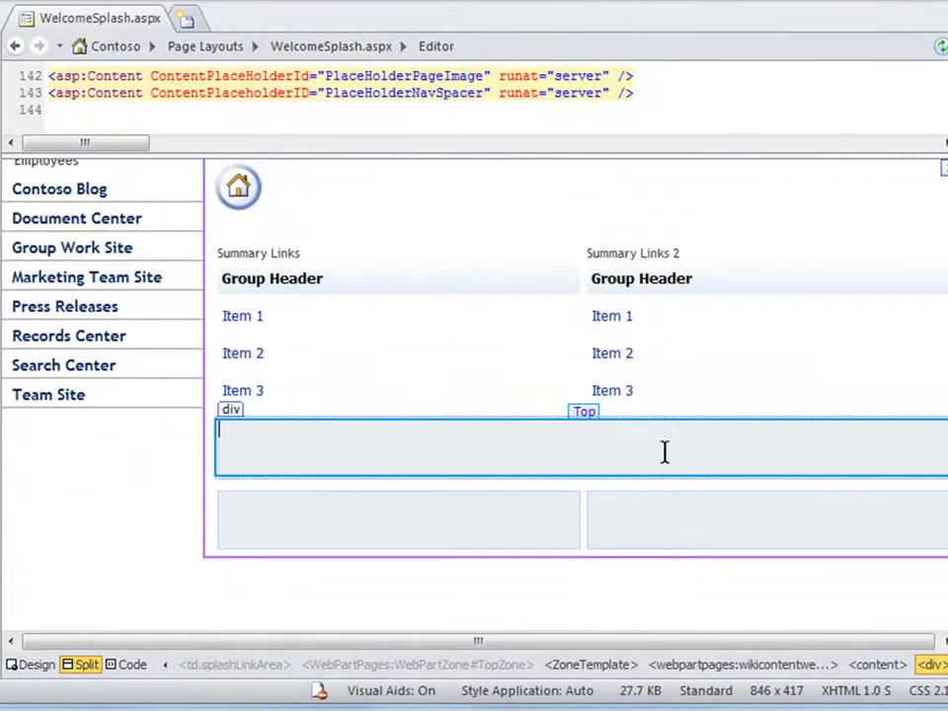
left_click(670, 509)
left_click(551, 523)
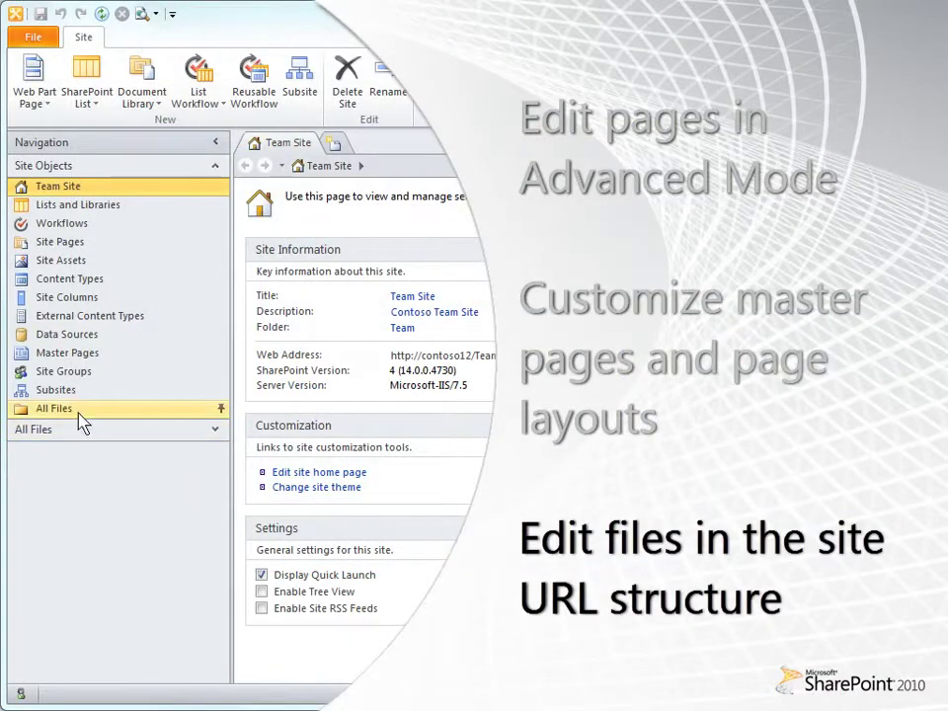
Browse all files of the team site to the Task folder of the Tasks list and expand the file tree.
left_click(75, 414)
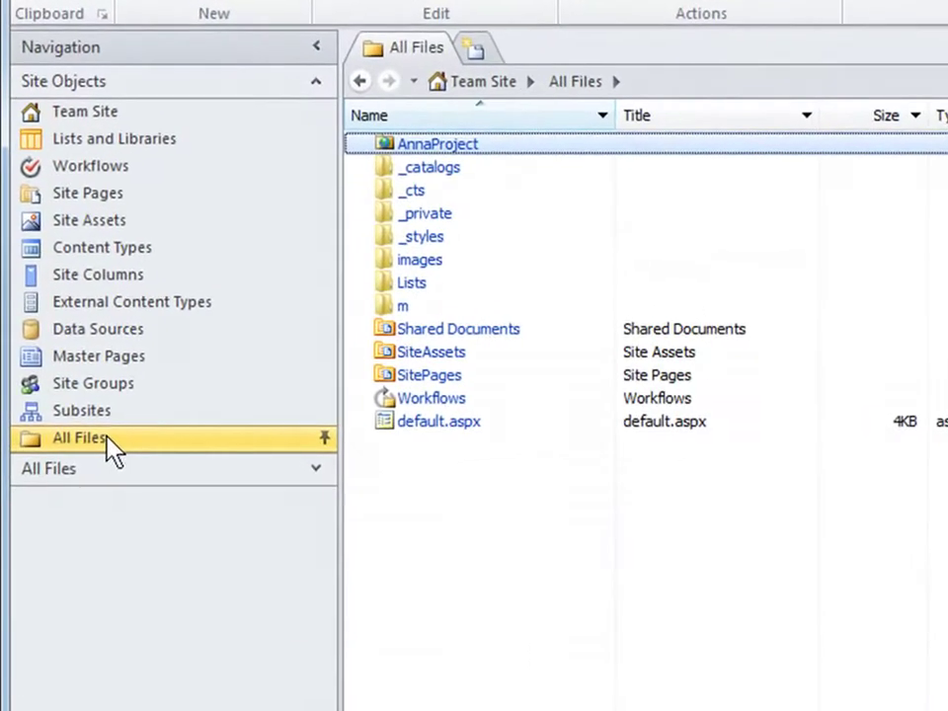
left_click(408, 283)
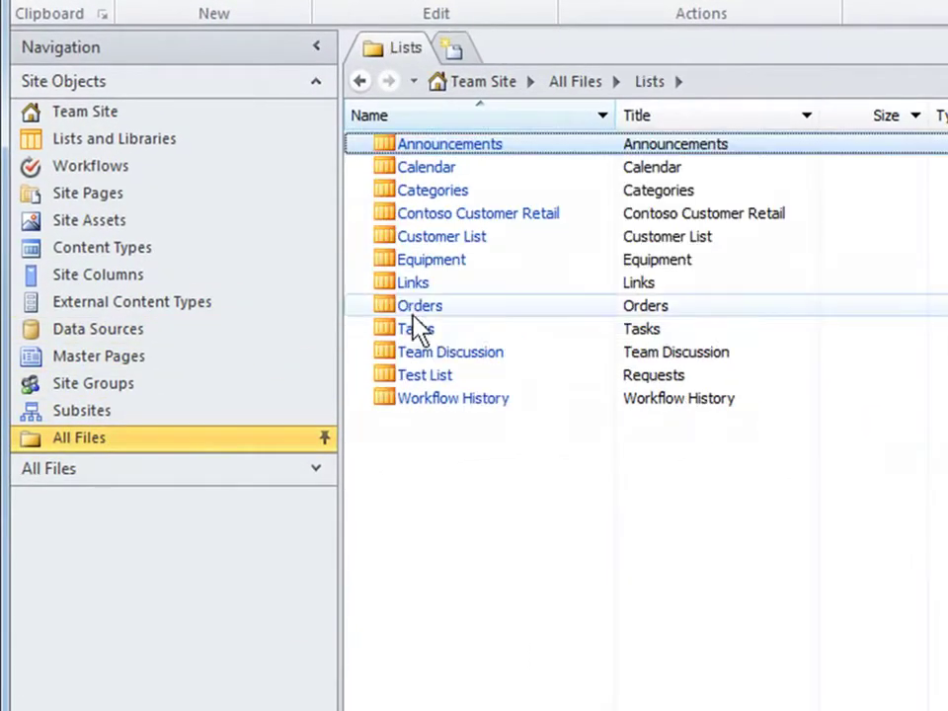
left_click(425, 331)
left_click(314, 480)
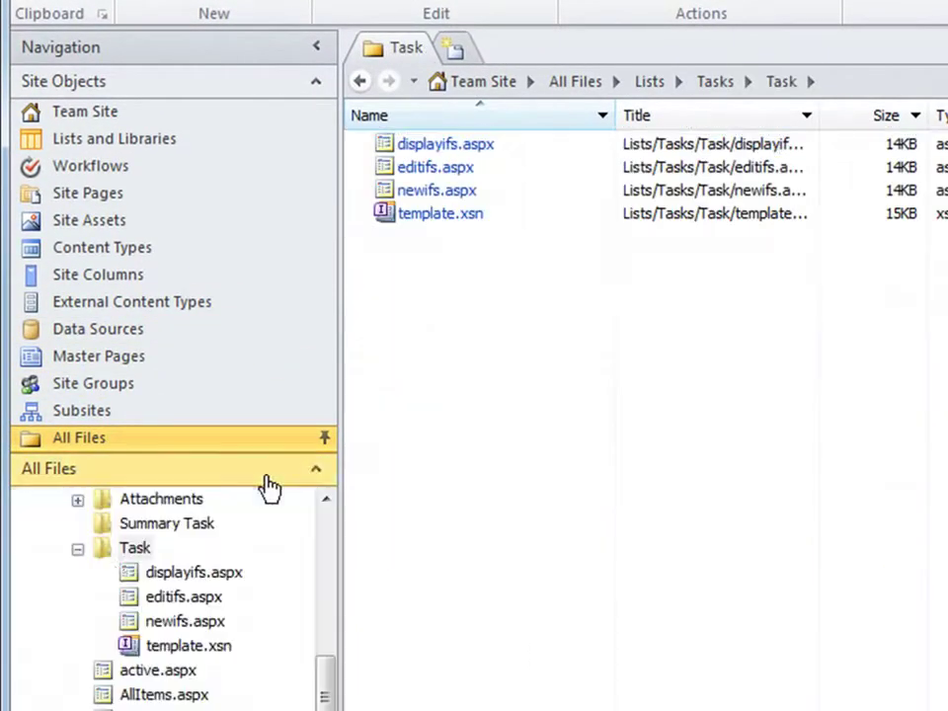
Delete the form template template.xsn from the Task folder of the Tasks list.
left_click(133, 645)
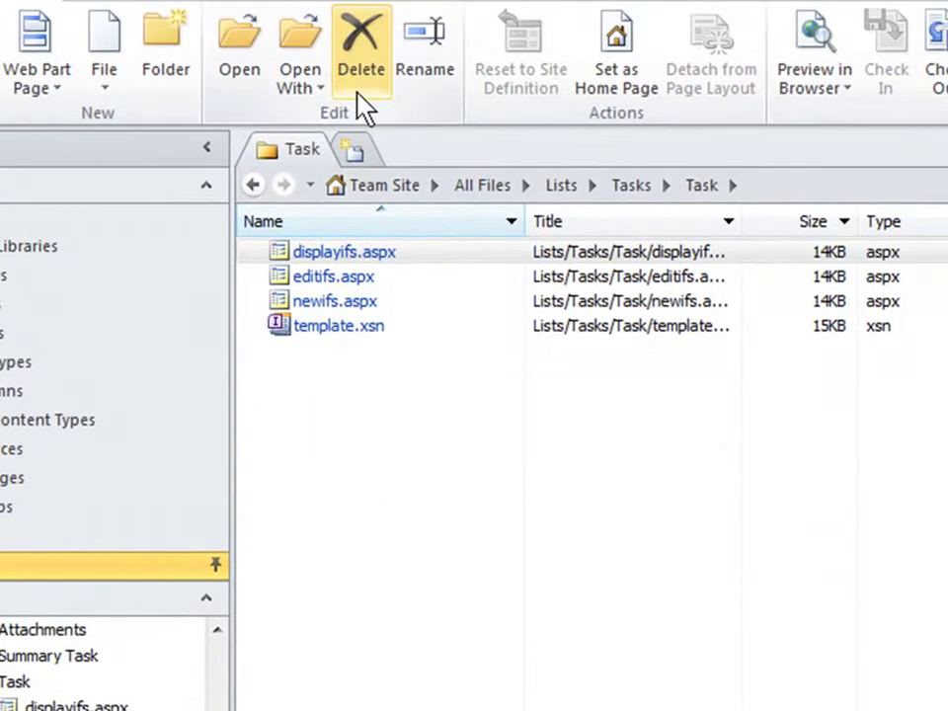
left_click(374, 91)
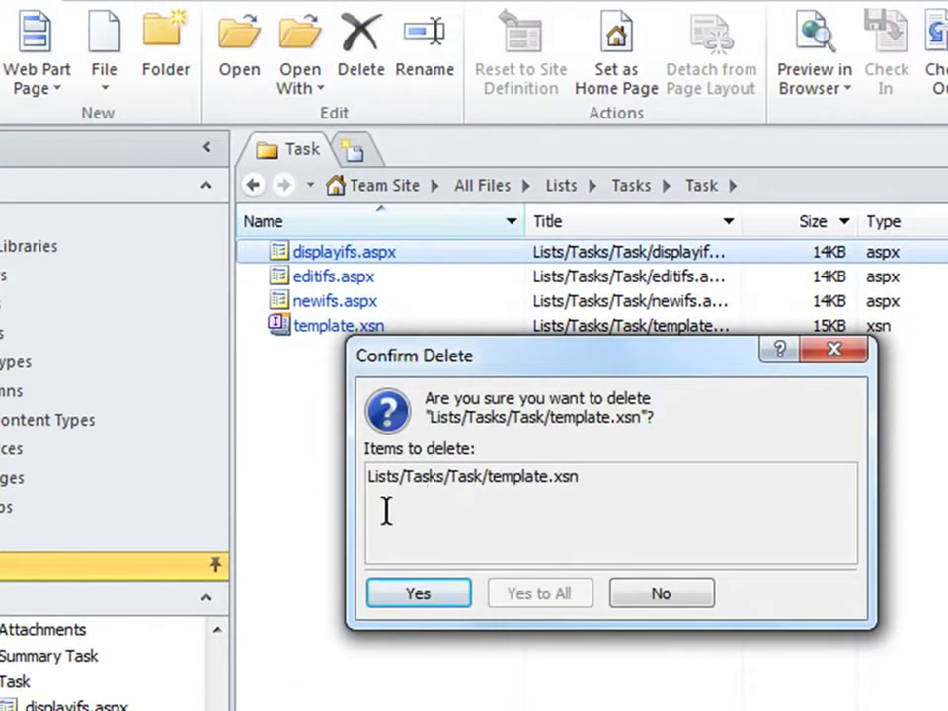
left_click(393, 593)
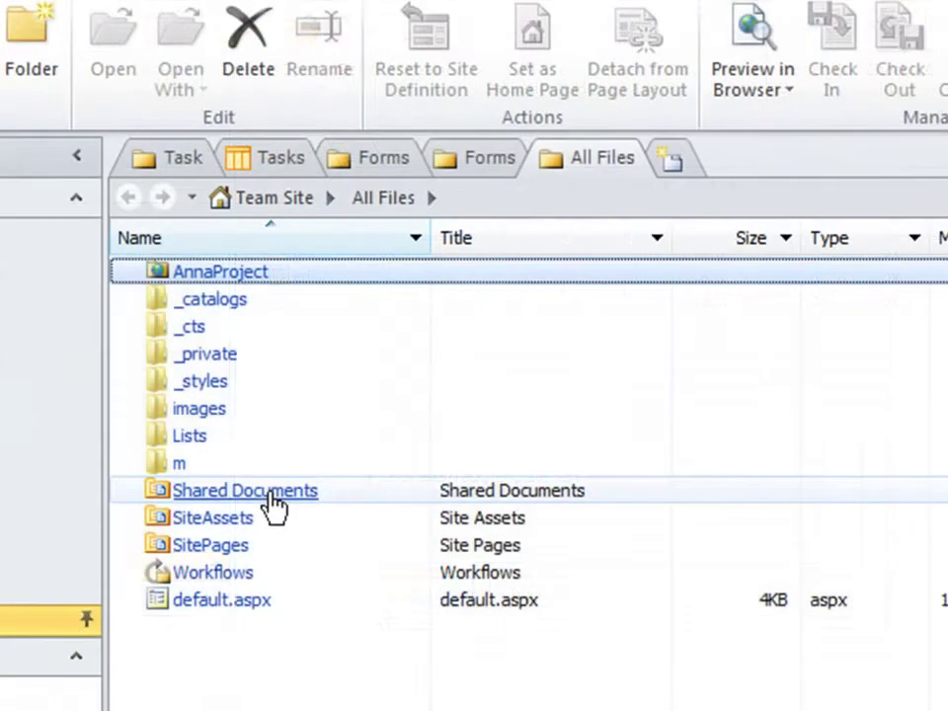
Delete the document template template.dotx from the Forms folder of Shared Documents.
double_click(273, 504)
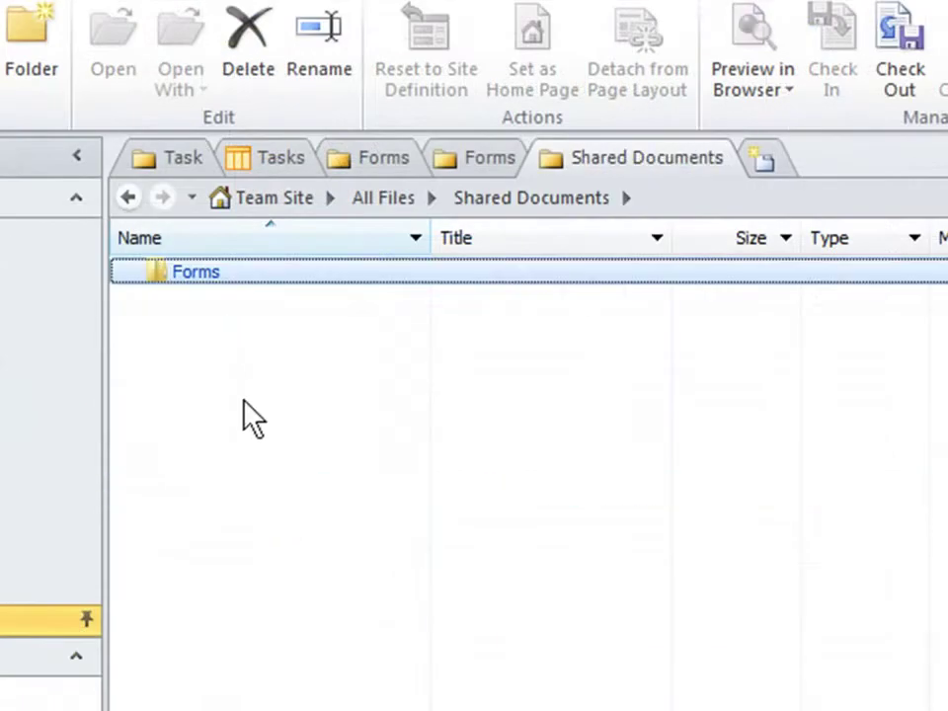
double_click(201, 275)
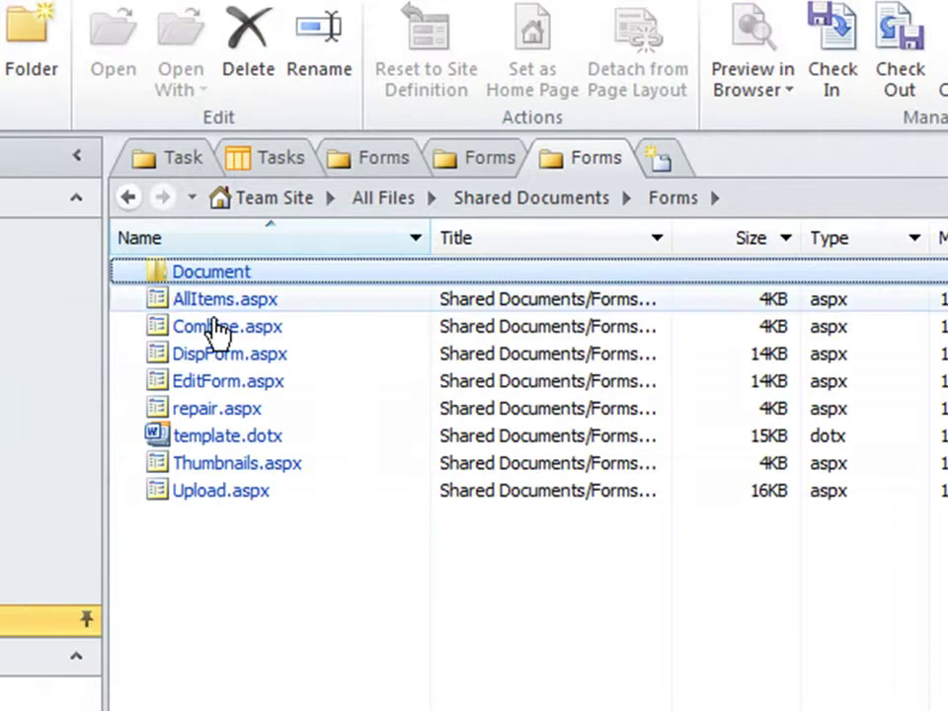
left_click(283, 437)
left_click(247, 48)
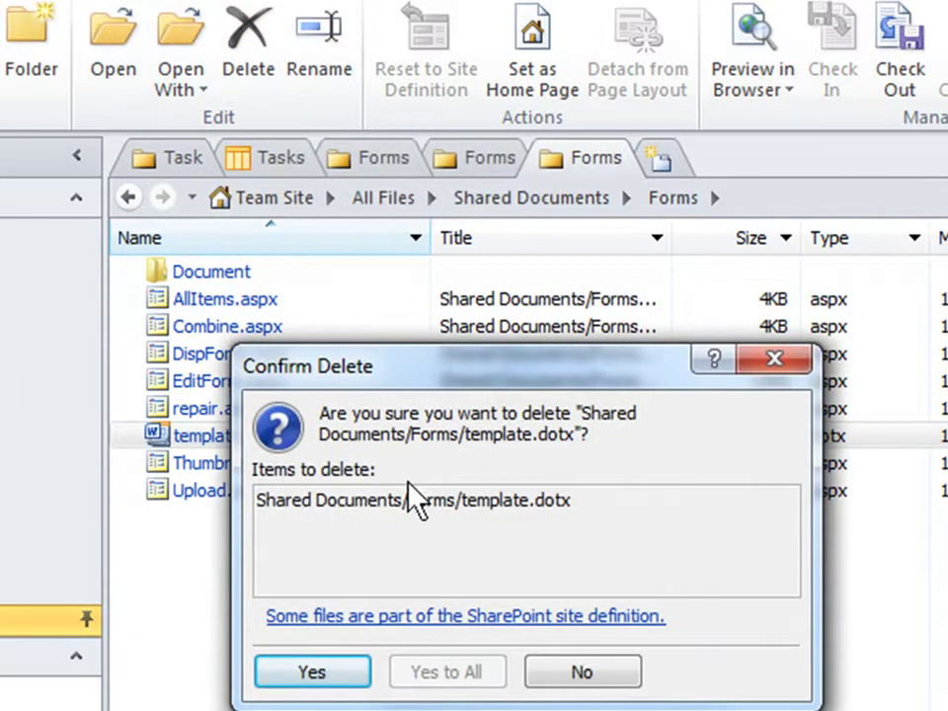
left_click(331, 675)
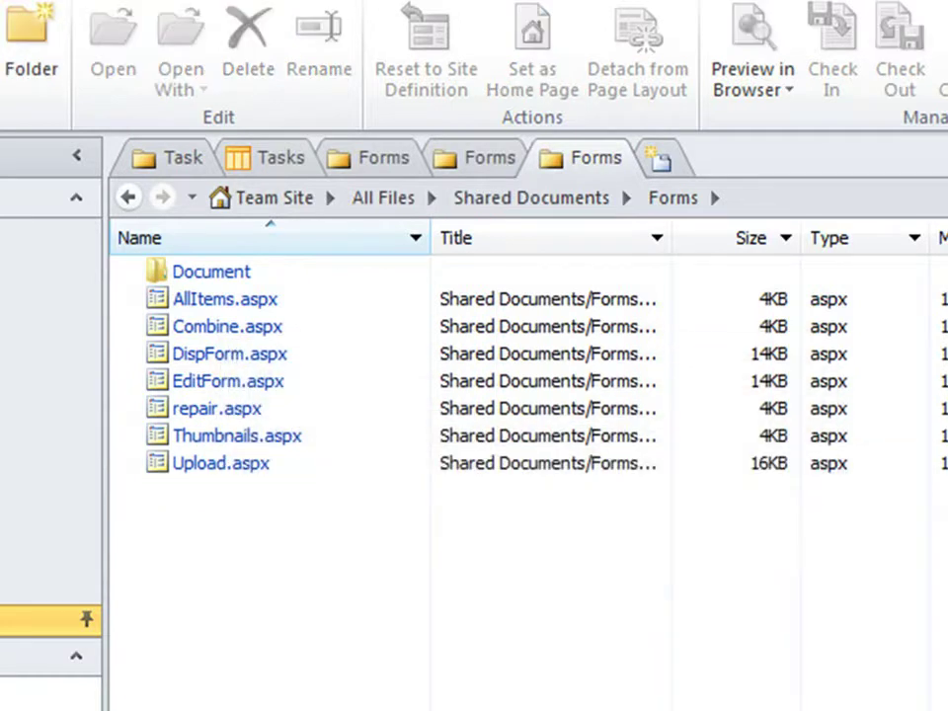